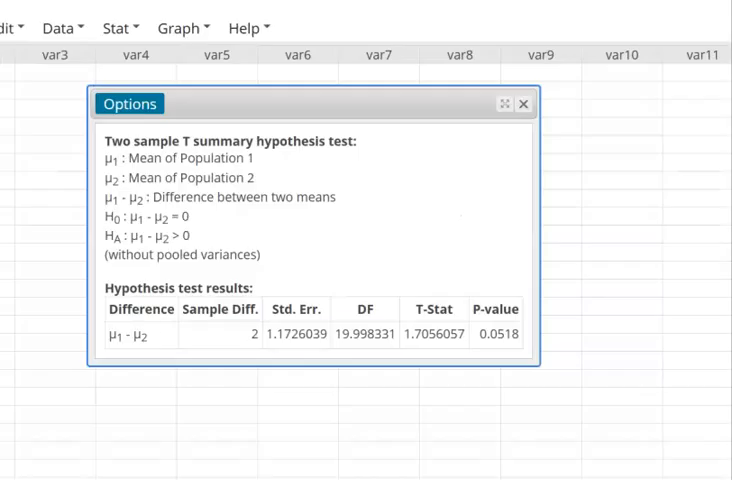
Start the Two Sample Proportion With Summary form and shorten it so its buttons fit.
{"action": "left_click", "coordinate": [118, 28]}
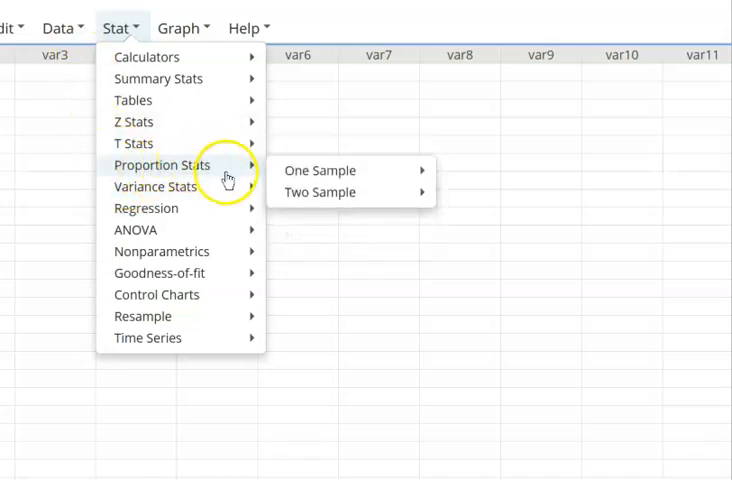
{"action": "mouse_move", "coordinate": [320, 192]}
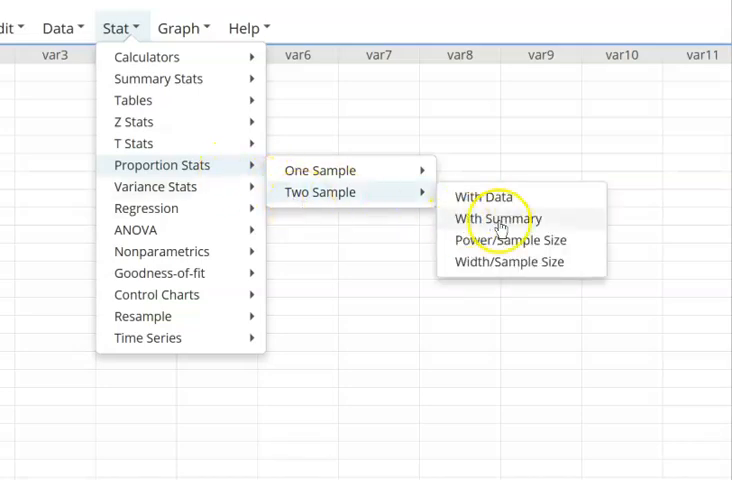
{"action": "left_click", "coordinate": [497, 218]}
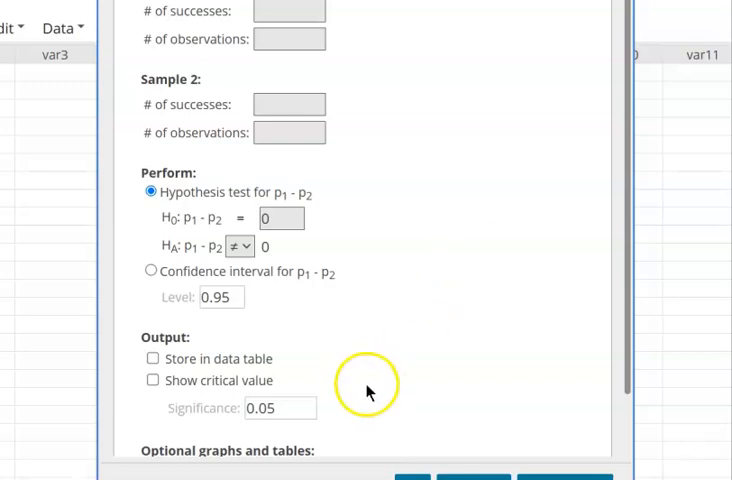
{"action": "left_click", "coordinate": [400, 420]}
{"action": "left_click", "coordinate": [352, 366]}
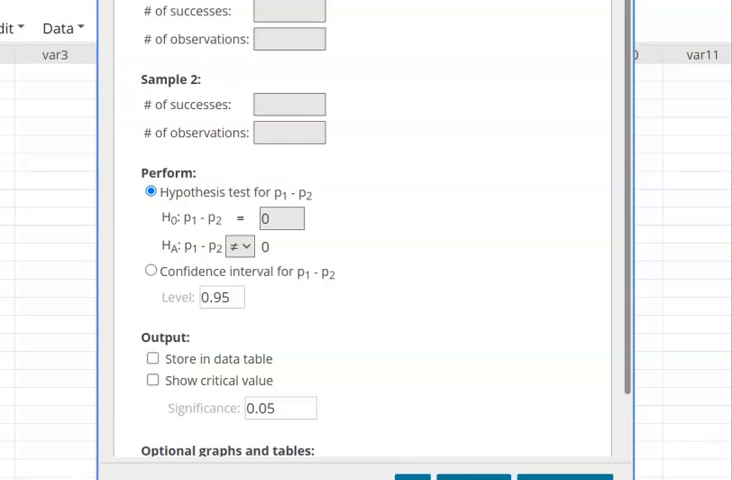
{"action": "left_click_drag", "start_coordinate": [238, 478], "coordinate": [238, 448]}
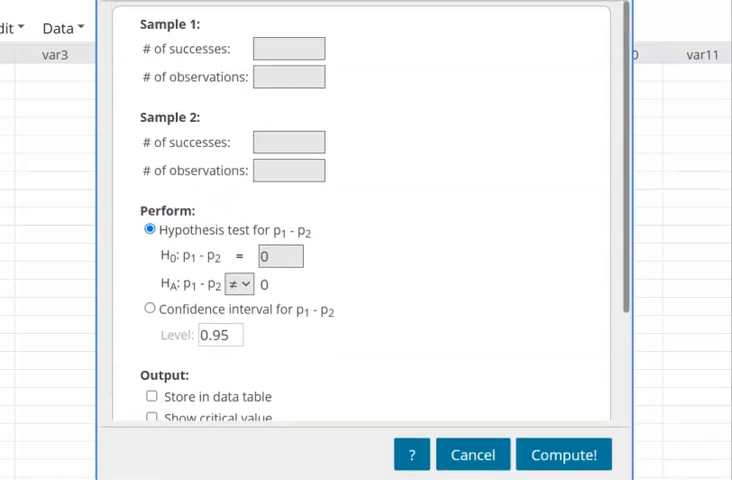
Fill sample 1 as 45 of 100, sample 2 as 55 of 120, keeping the not-equal alternative.
{"action": "left_click", "coordinate": [289, 48]}
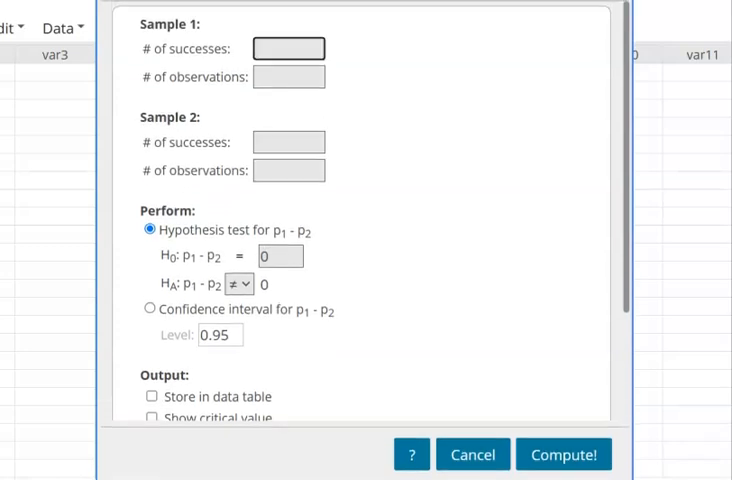
{"action": "type", "text": "45"}
{"action": "key", "text": "Tab"}
{"action": "type", "text": "100"}
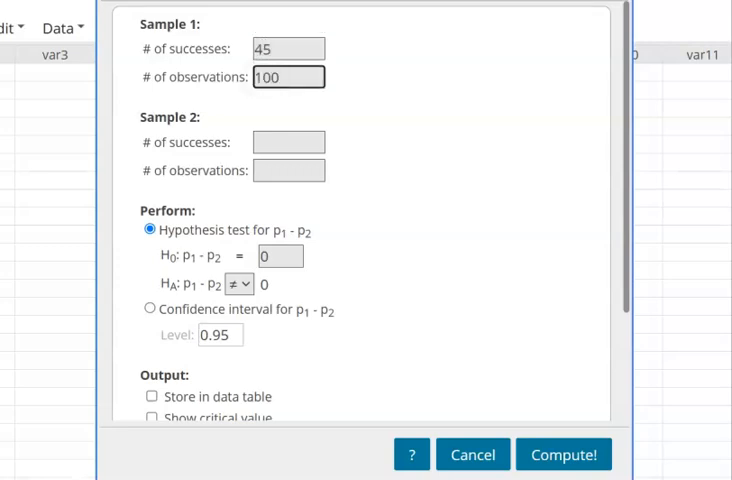
{"action": "key", "text": "Tab"}
{"action": "type", "text": "55"}
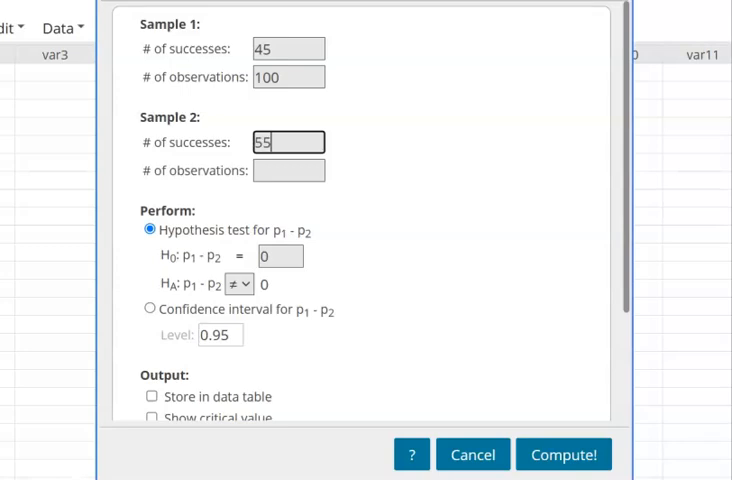
{"action": "key", "text": "Tab"}
{"action": "type", "text": "120"}
{"action": "left_click", "coordinate": [239, 284]}
{"action": "left_click", "coordinate": [233, 309]}
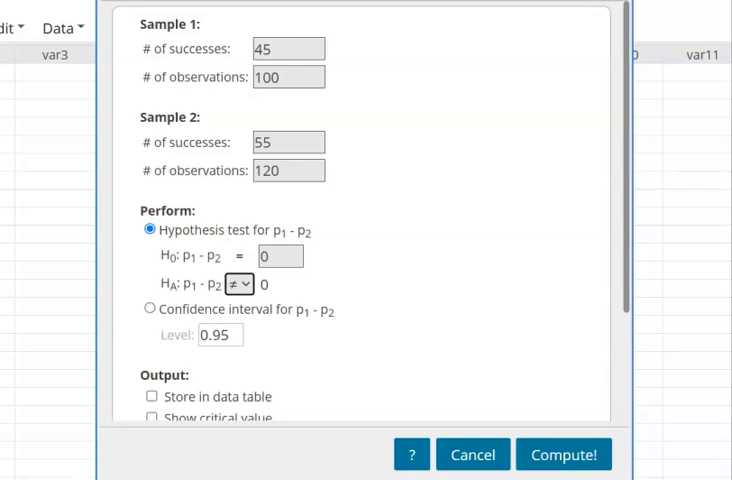
Compute the test and move its results window (p-value 0.9016) fully into view.
{"action": "key", "text": "Return"}
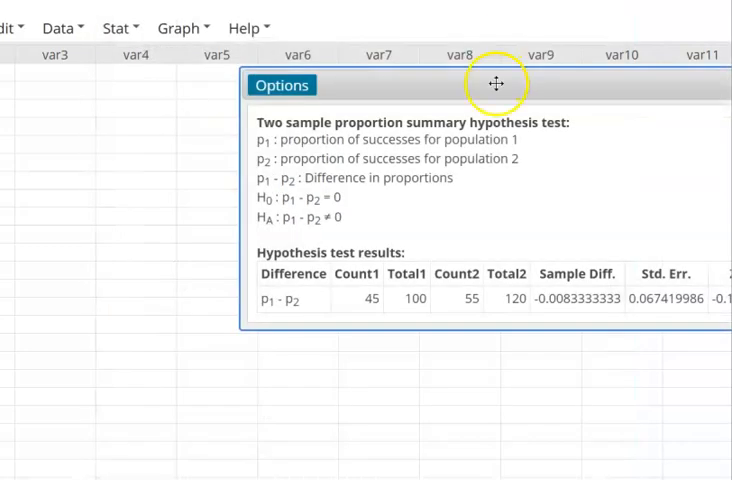
{"action": "left_click_drag", "start_coordinate": [495, 85], "coordinate": [298, 108]}
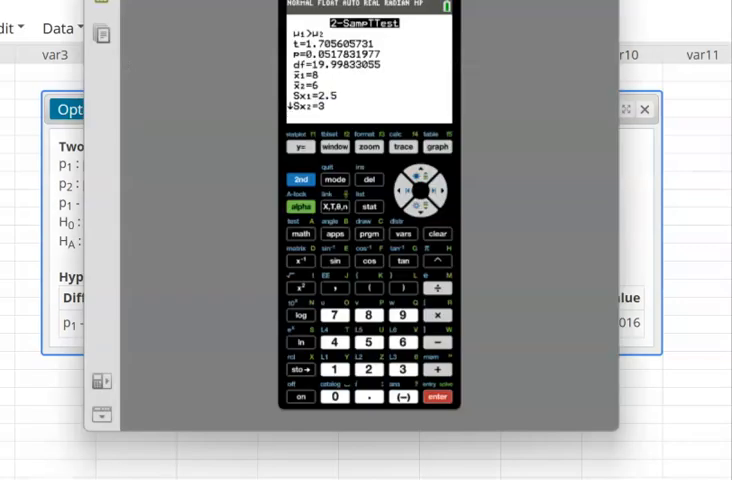
From the STAT TESTS menu, bring up the 2-PropZTest input screen.
{"action": "left_click", "coordinate": [369, 207]}
{"action": "left_click", "coordinate": [440, 192]}
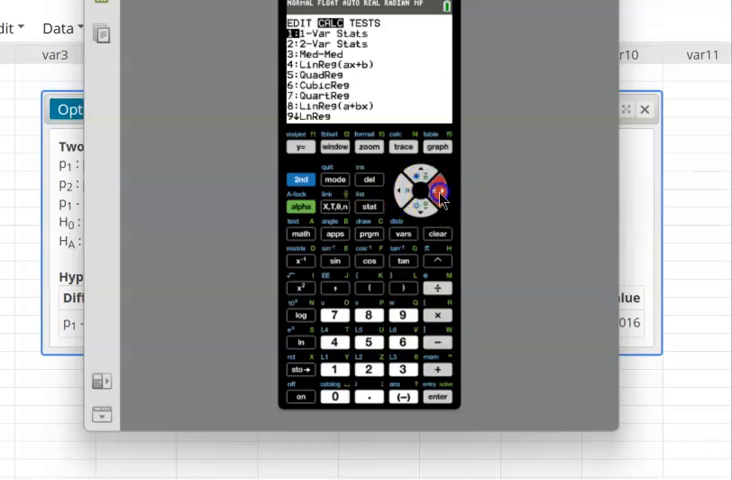
{"action": "left_click", "coordinate": [423, 210]}
{"action": "left_click", "coordinate": [423, 210]}
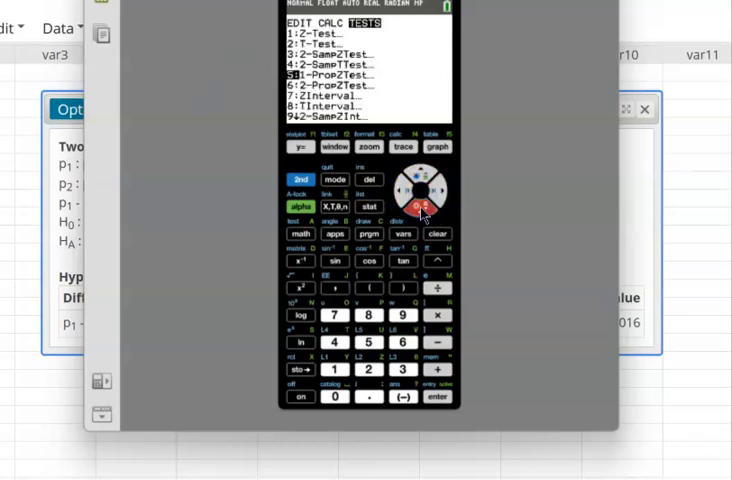
{"action": "left_click", "coordinate": [423, 210]}
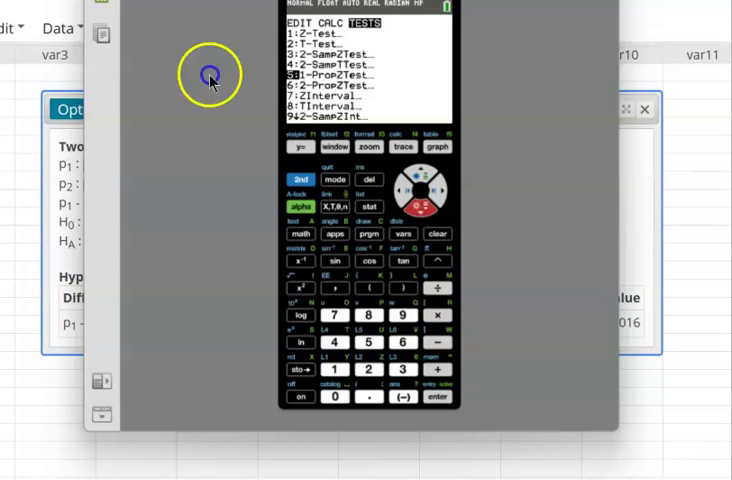
{"action": "left_click", "coordinate": [437, 396]}
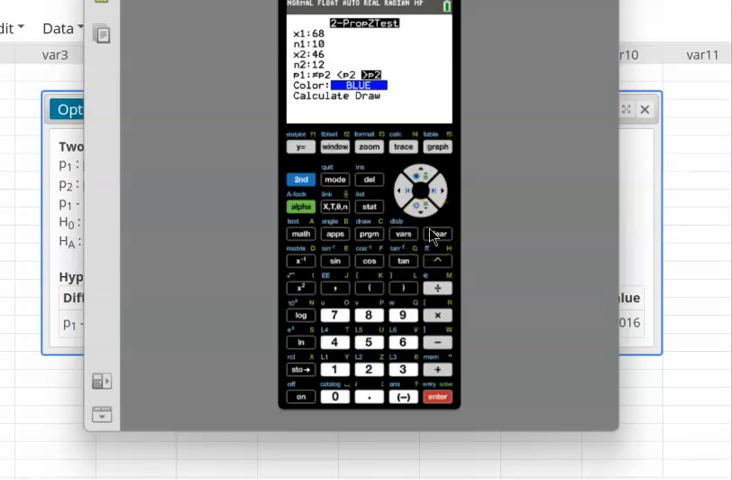
Enter x1=45, n1=100 and x2=55.
{"action": "key", "text": "4"}
{"action": "left_click", "coordinate": [368, 342]}
{"action": "type", "text": "45"}
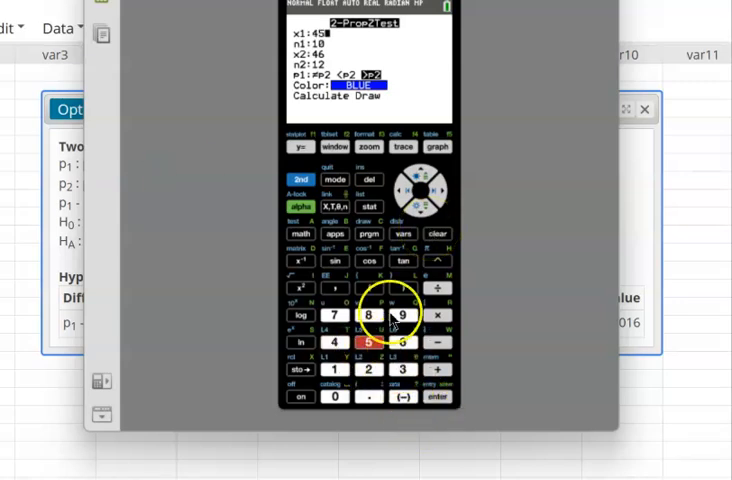
{"action": "left_click", "coordinate": [420, 210]}
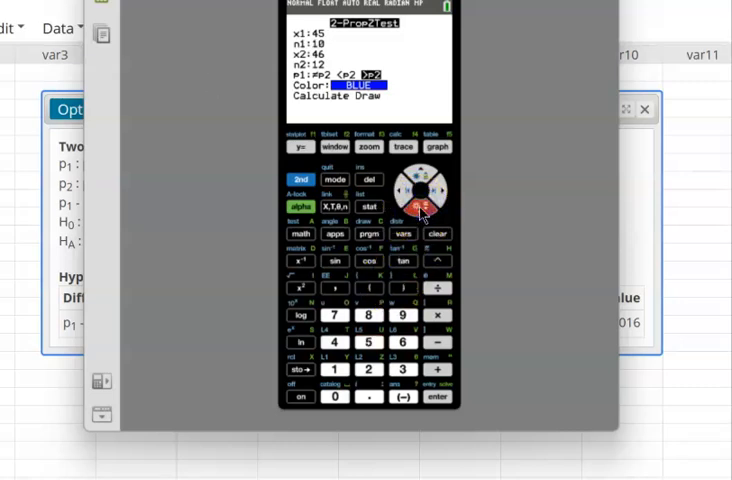
{"action": "left_click", "coordinate": [335, 397]}
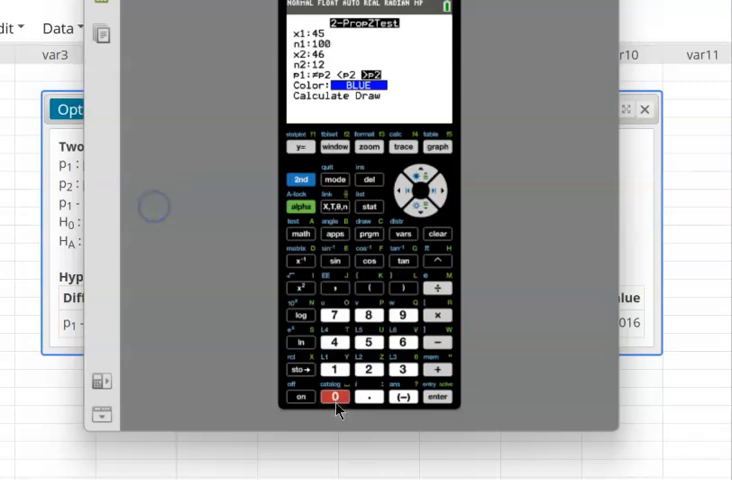
{"action": "left_click", "coordinate": [418, 207]}
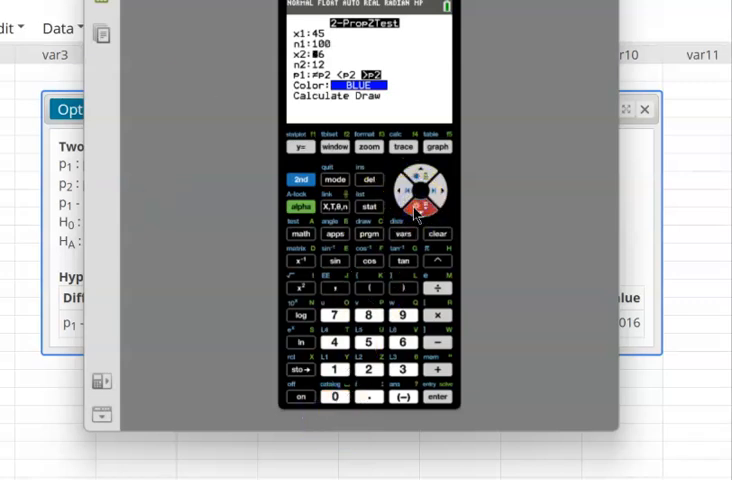
{"action": "left_click", "coordinate": [368, 342]}
{"action": "left_click", "coordinate": [368, 342]}
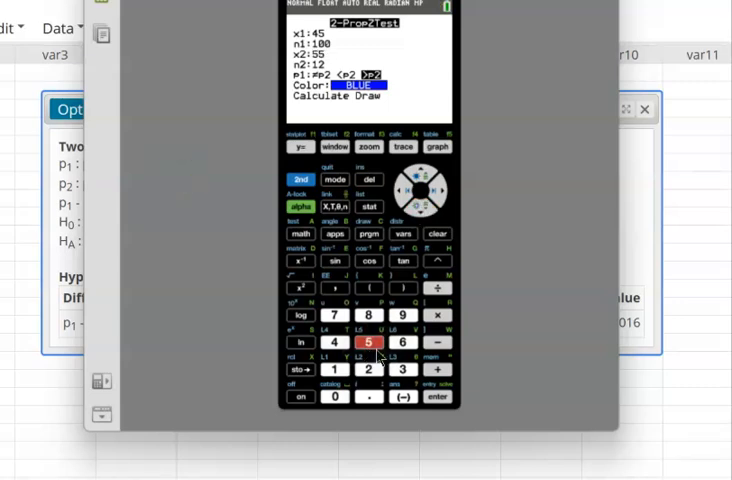
Enter n2 as 20, choose the ≠p2 alternative and move down to Calculate.
{"action": "left_click", "coordinate": [418, 207]}
{"action": "left_click", "coordinate": [335, 396]}
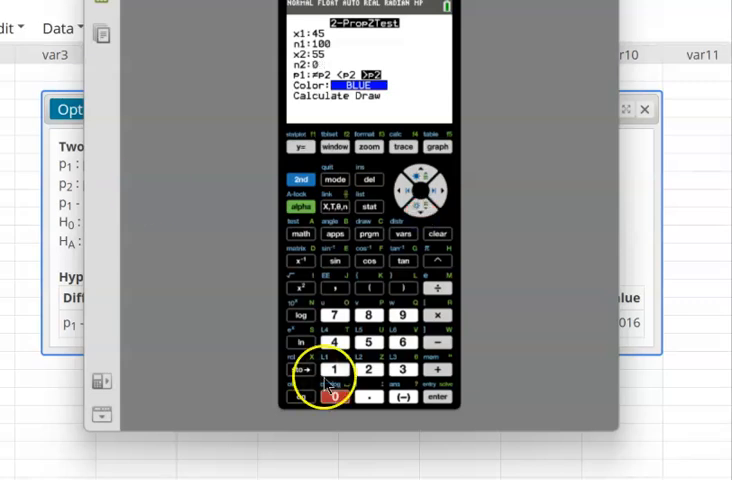
{"action": "left_click", "coordinate": [368, 369]}
{"action": "left_click", "coordinate": [335, 396]}
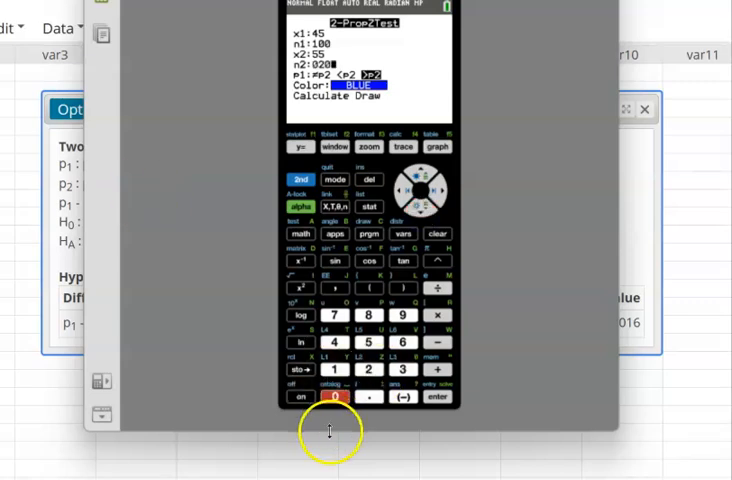
{"action": "left_click", "coordinate": [418, 207]}
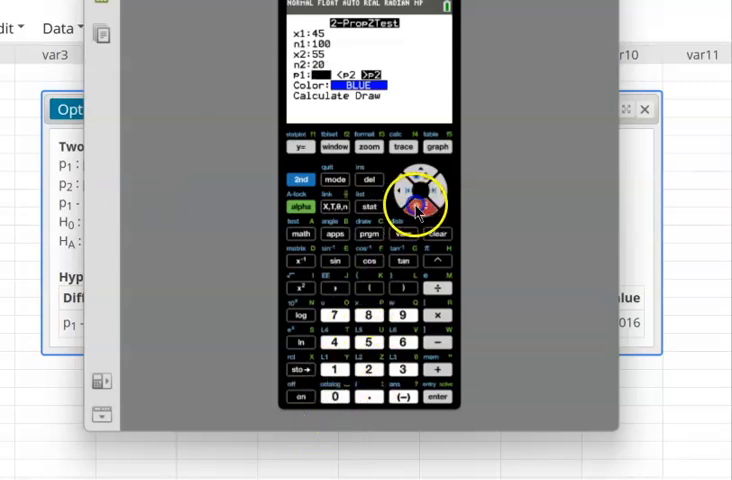
{"action": "left_click", "coordinate": [440, 397]}
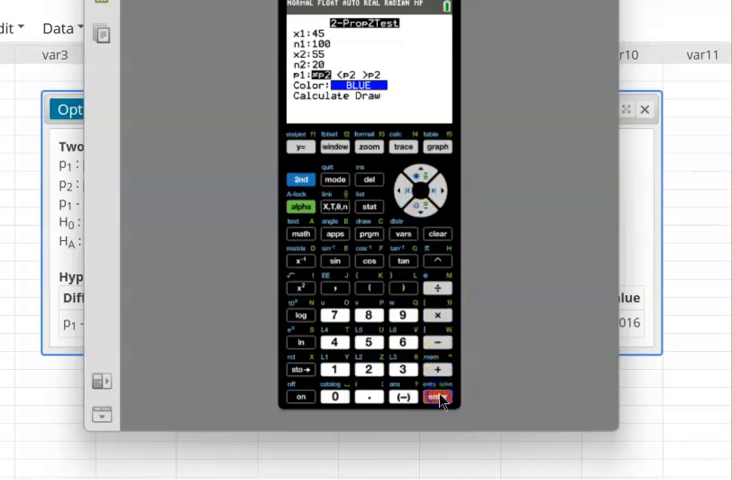
{"action": "left_click", "coordinate": [420, 207]}
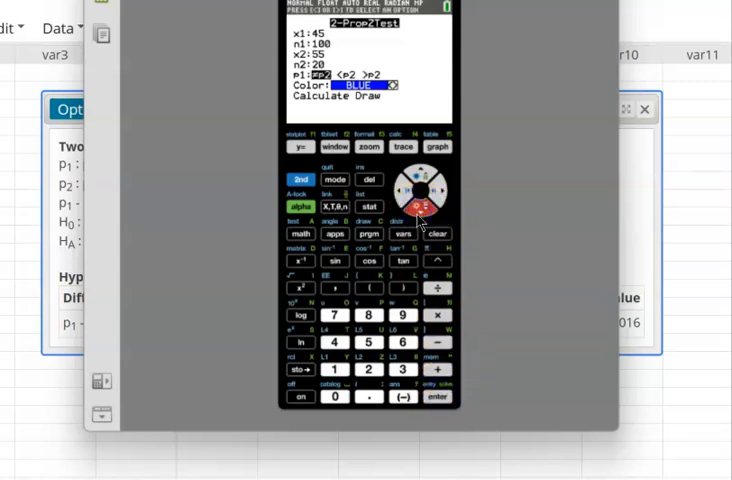
{"action": "left_click", "coordinate": [420, 207]}
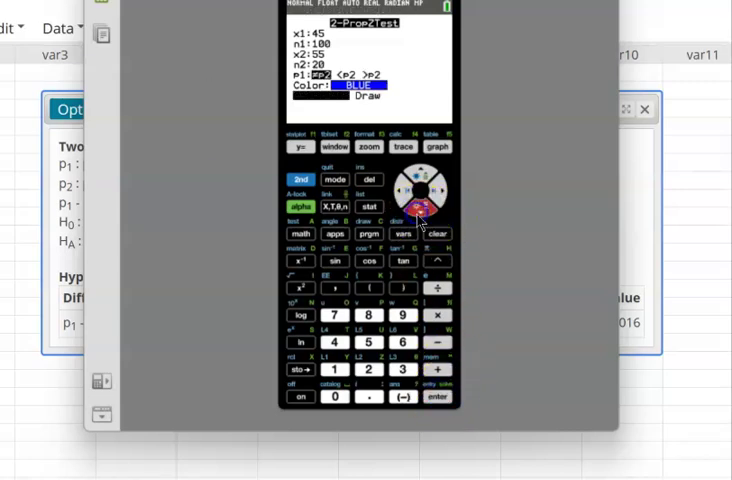
Run the test, quit the resulting domain error and reopen the 2-PropZTest screen.
{"action": "left_click", "coordinate": [438, 398]}
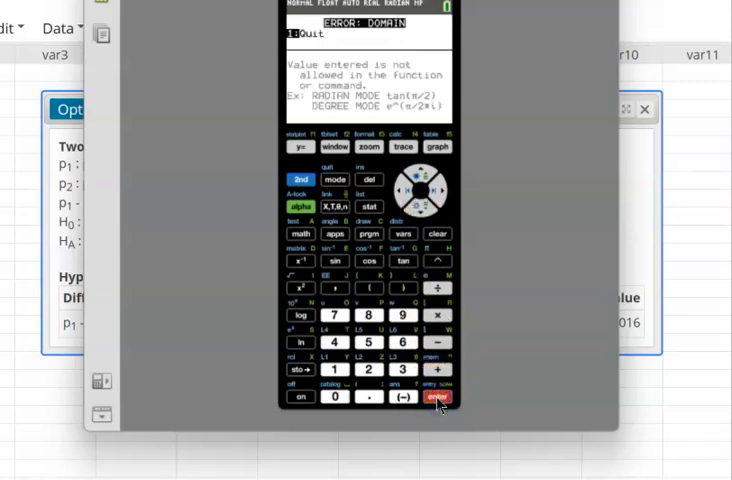
{"action": "left_click", "coordinate": [438, 402]}
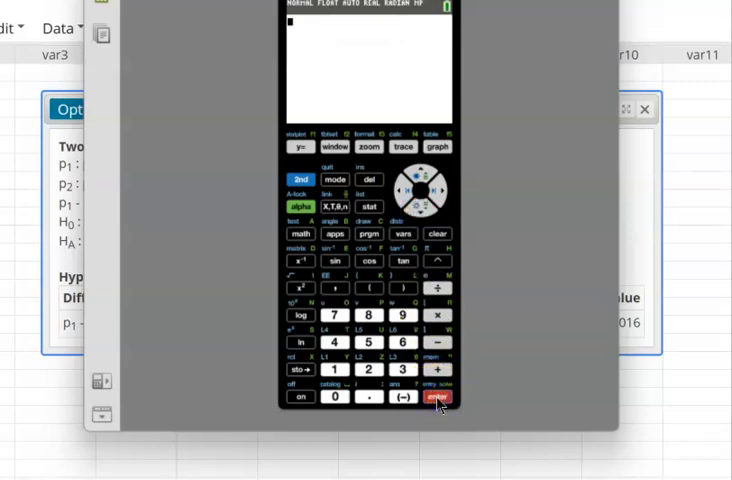
{"action": "left_click", "coordinate": [369, 206]}
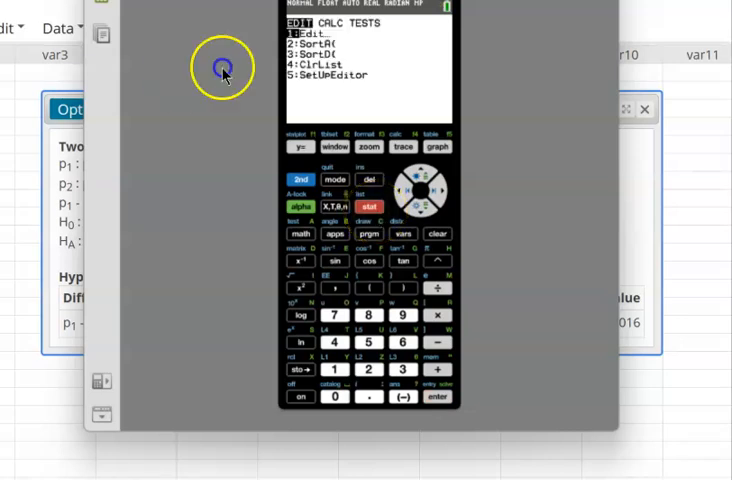
{"action": "key", "text": "Right"}
{"action": "key", "text": "Right"}
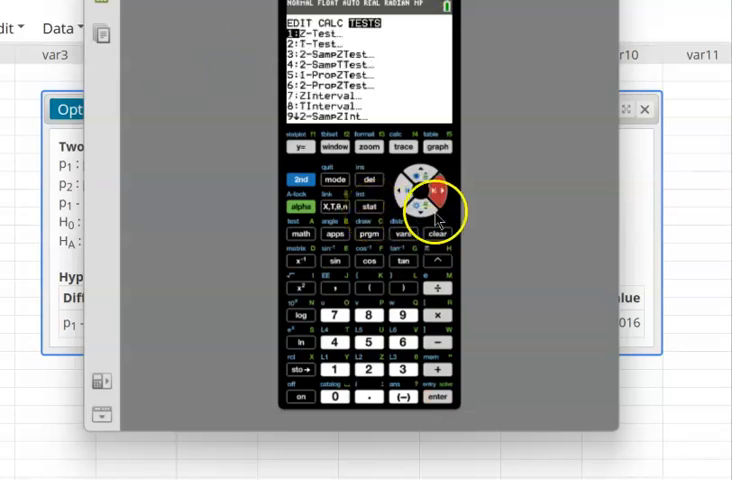
{"action": "left_click", "coordinate": [421, 210]}
{"action": "left_click", "coordinate": [421, 210]}
{"action": "left_click", "coordinate": [421, 210]}
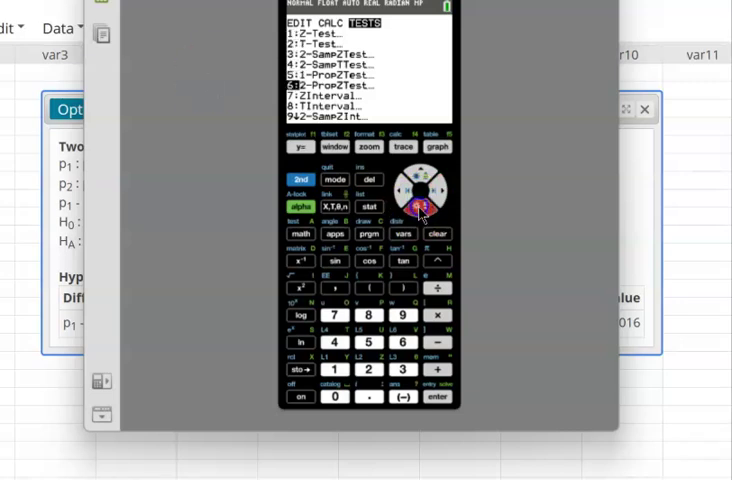
{"action": "left_click", "coordinate": [440, 398]}
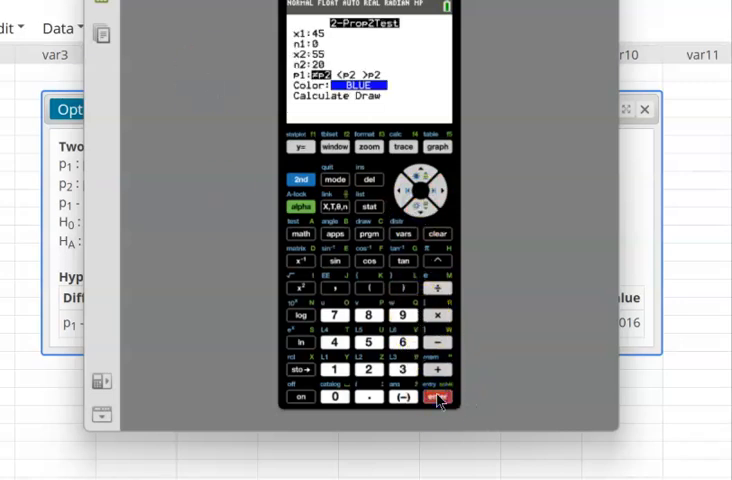
Re-enter n1 as 100 and correct n2 to 120, then move toward Calculate.
{"action": "left_click", "coordinate": [425, 210]}
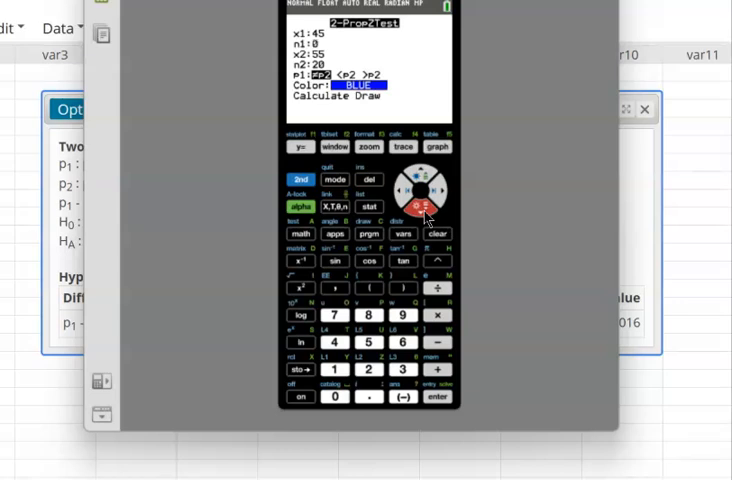
{"action": "left_click", "coordinate": [334, 369]}
{"action": "left_click", "coordinate": [335, 396]}
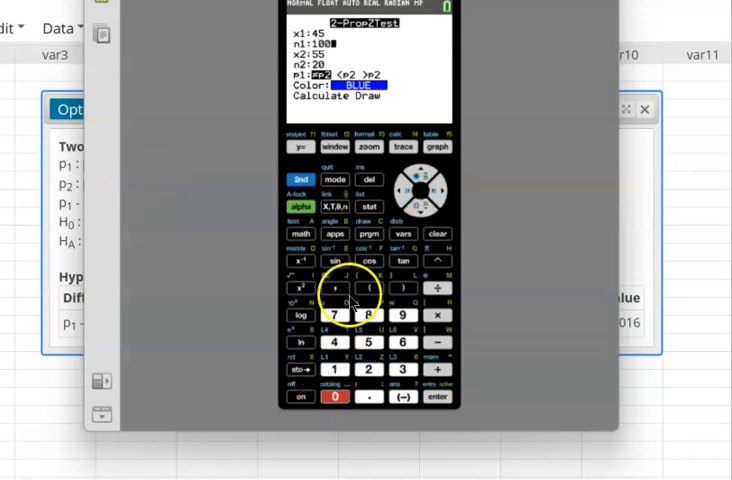
{"action": "left_click", "coordinate": [421, 210]}
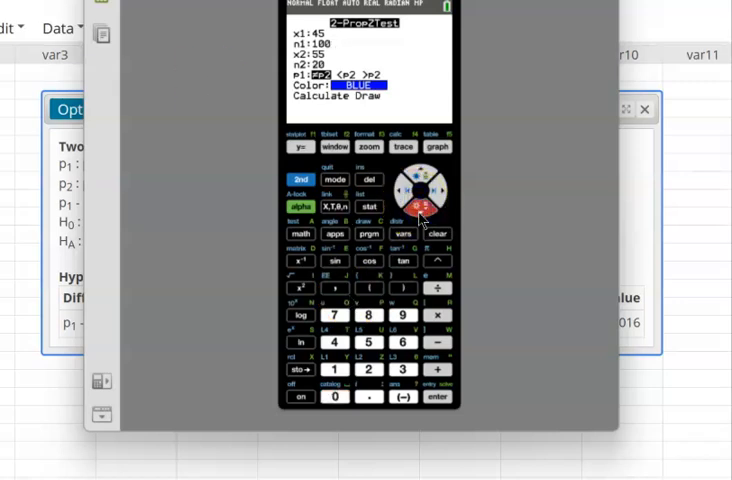
{"action": "key", "text": "Down"}
{"action": "type", "text": "12"}
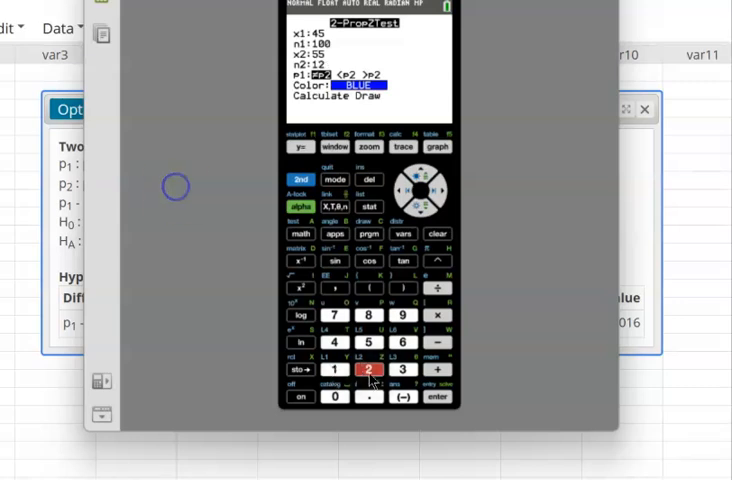
{"action": "left_click", "coordinate": [334, 397]}
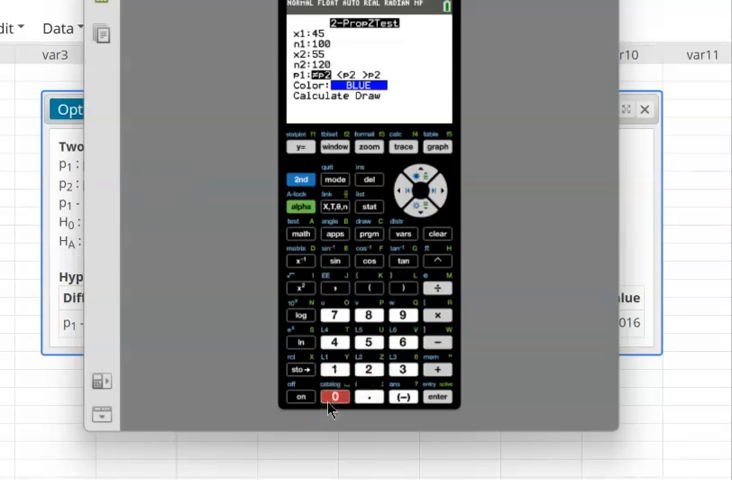
{"action": "left_click", "coordinate": [420, 212]}
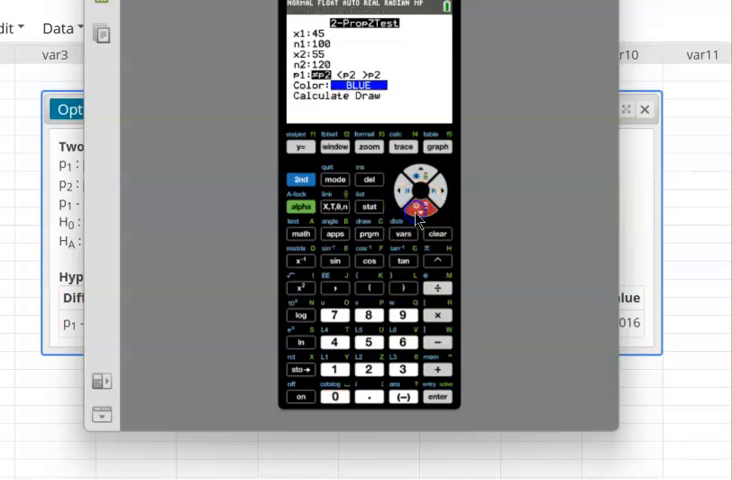
Calculate the 2-PropZTest, giving z≈-0.1236 and p≈0.9016.
{"action": "left_click", "coordinate": [437, 398]}
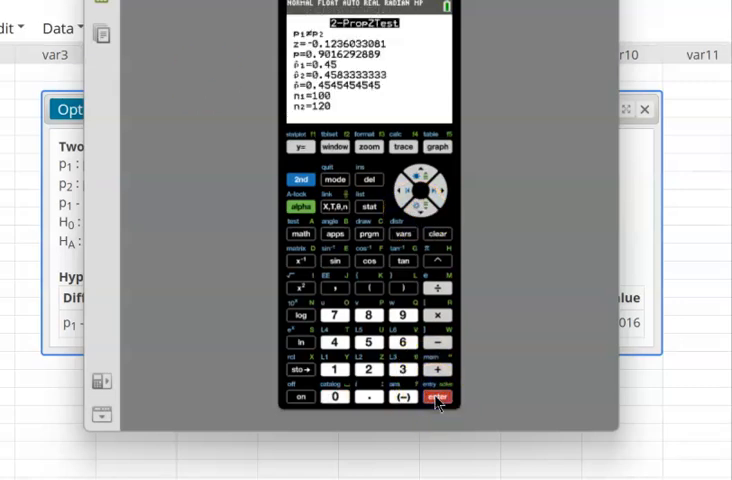